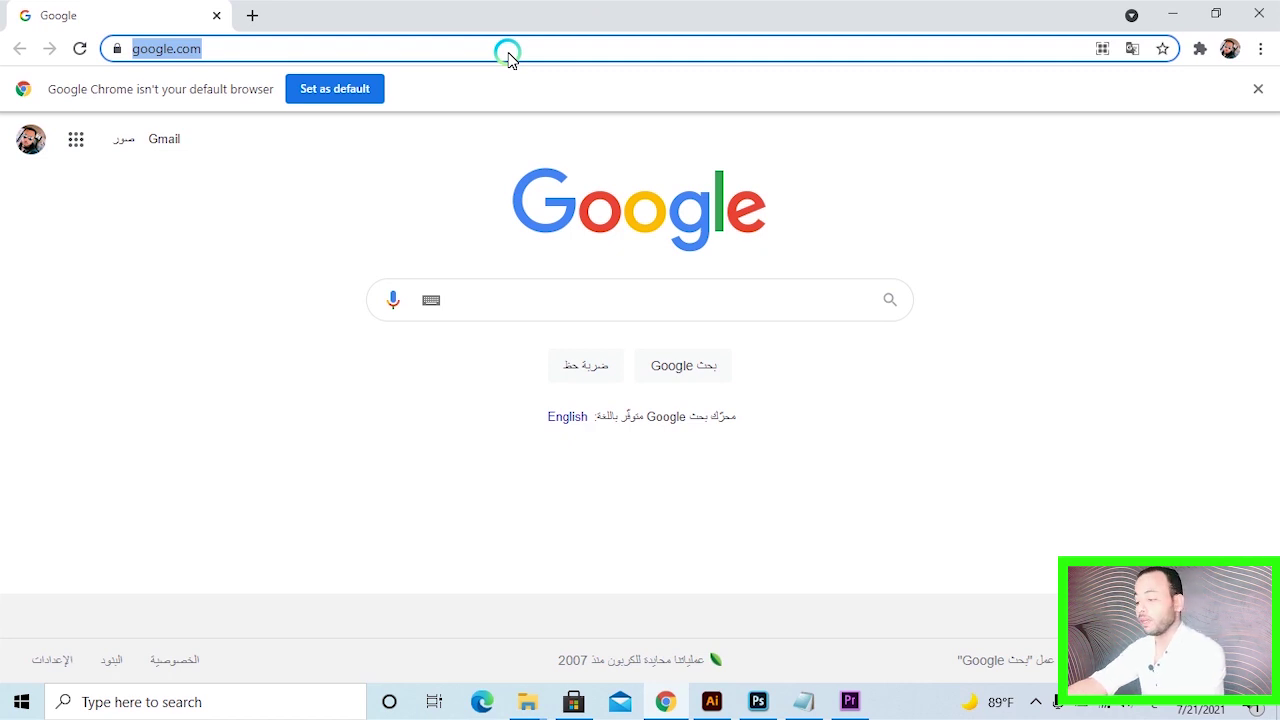
# - Open the router page at 192.168.1.1 and log in with the username admin and the account password
pyautogui.write('192.168.1.1')
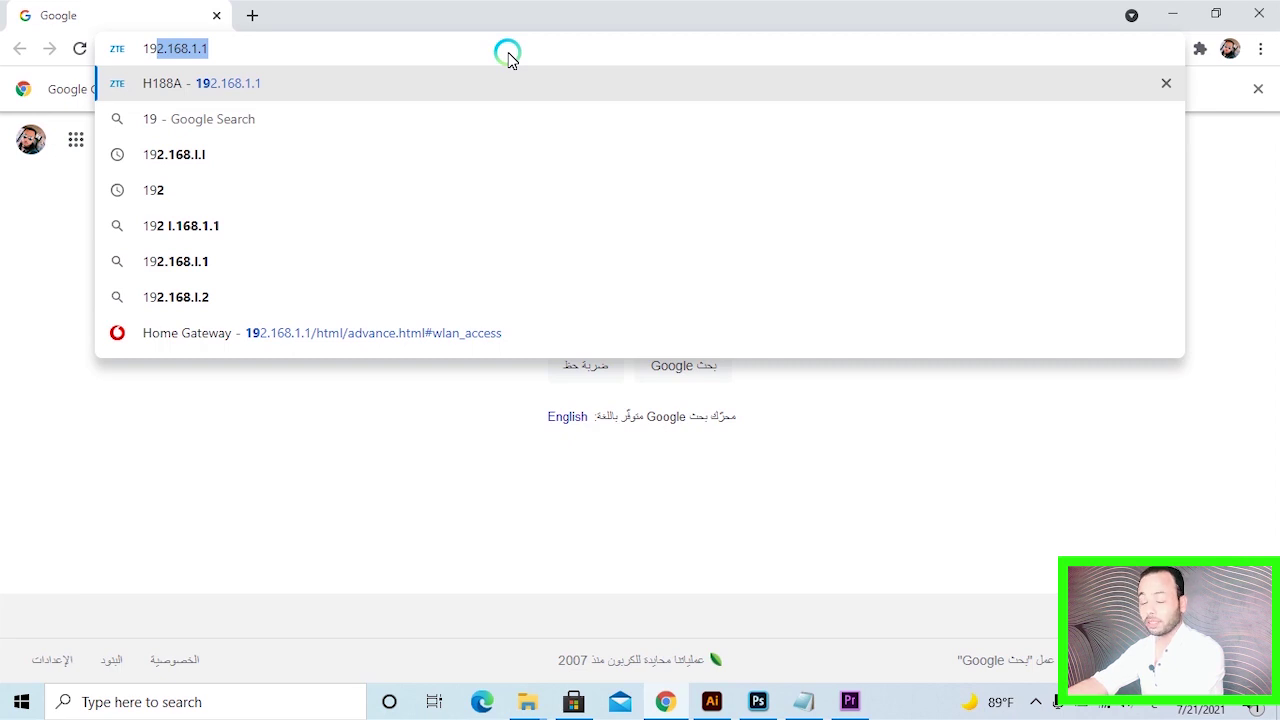
pyautogui.press('Return')
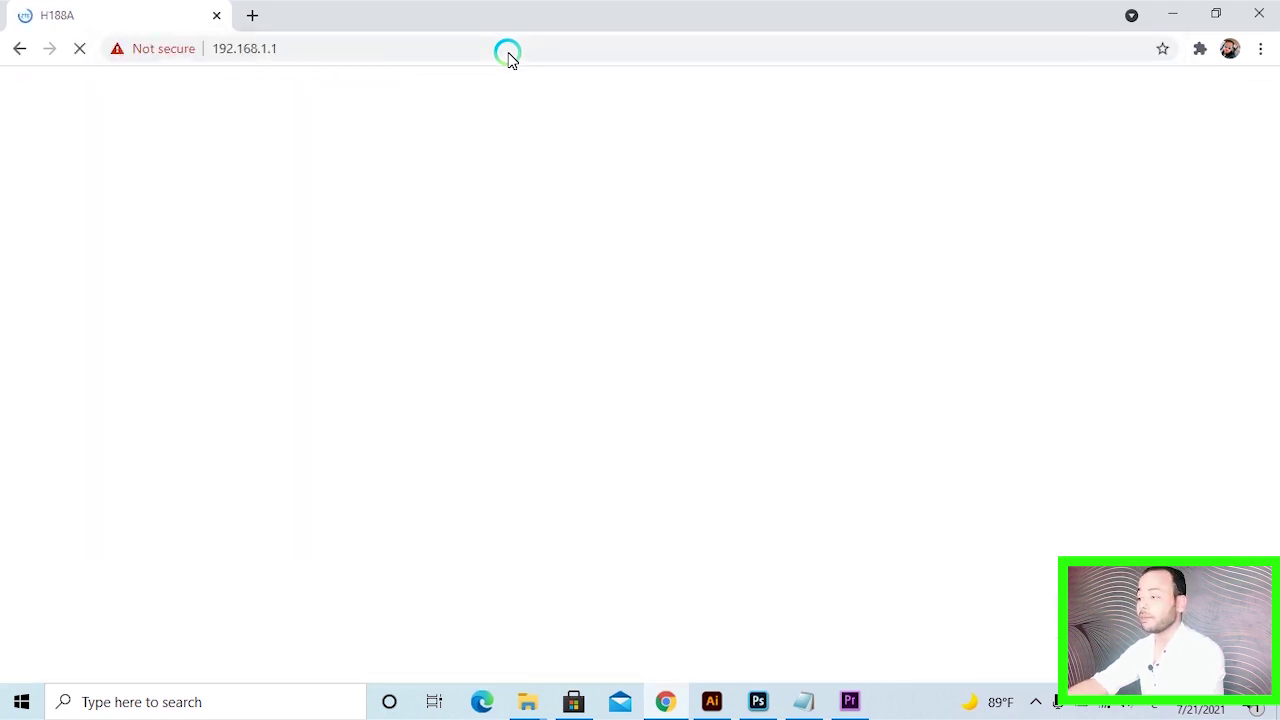
pyautogui.write('a')
pyautogui.press('BackSpace')
pyautogui.write('admi')
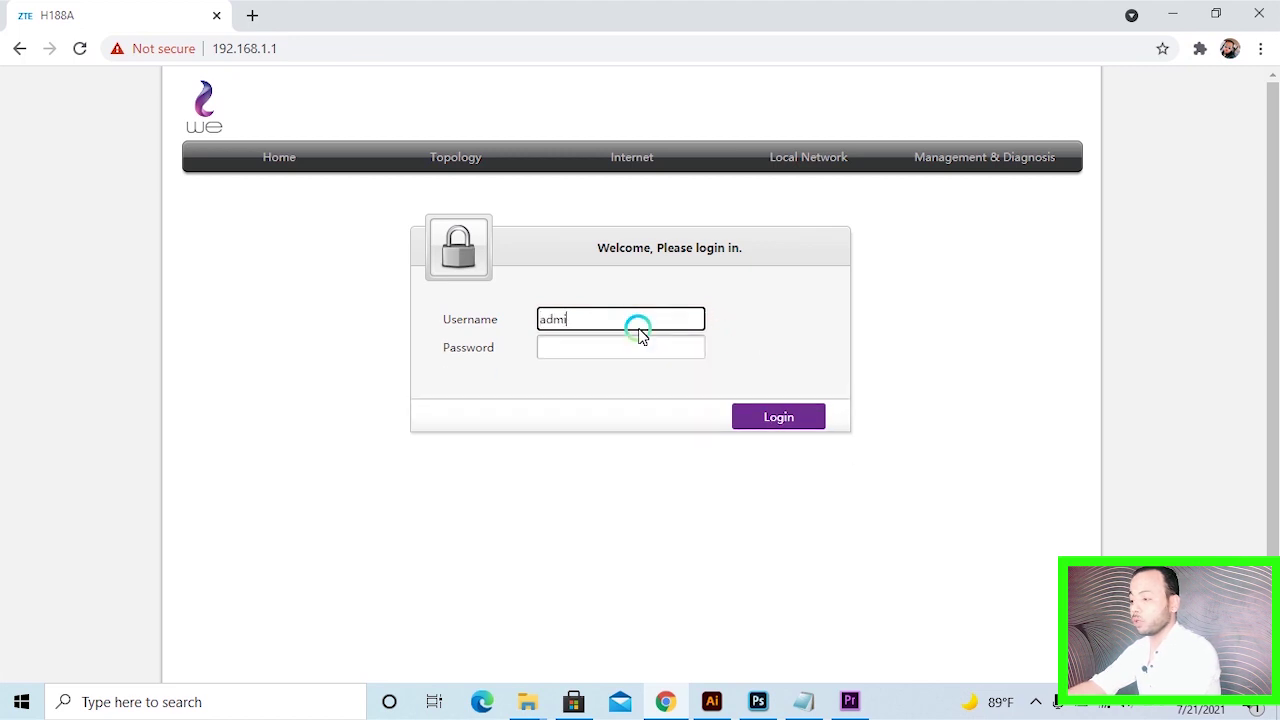
pyautogui.write('n')
pyautogui.press('Tab')
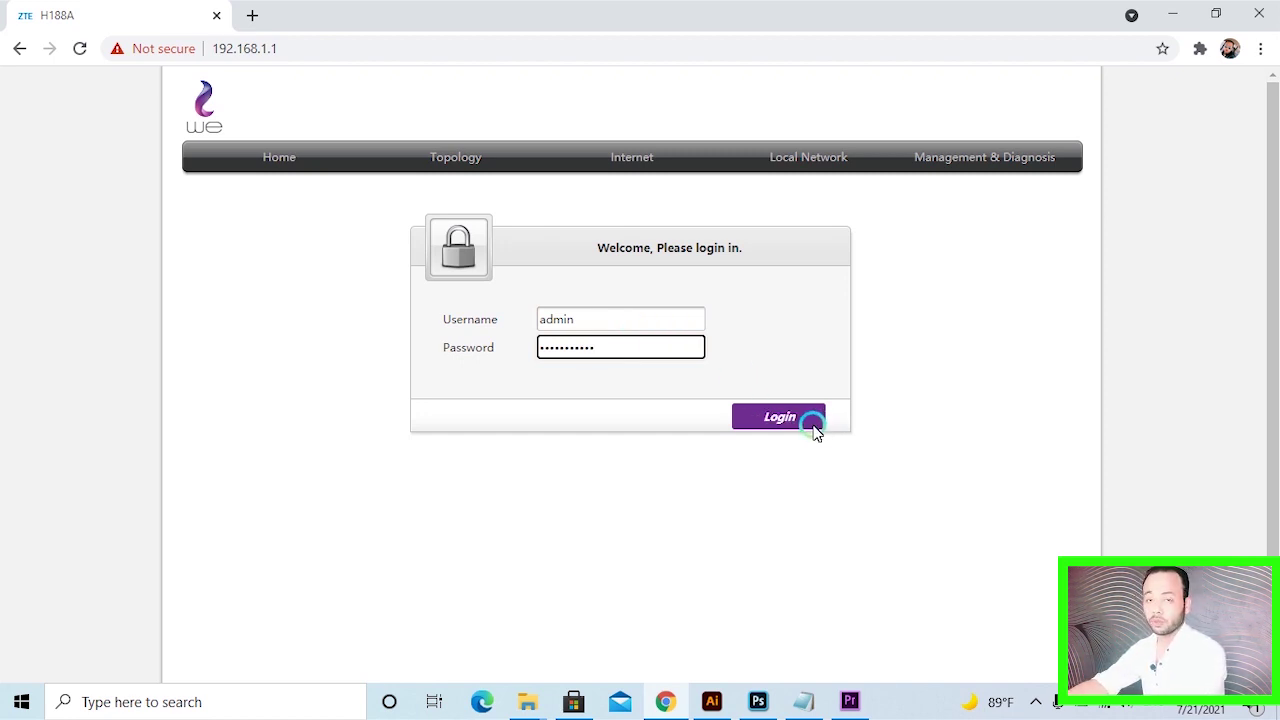
pyautogui.click(780, 419)
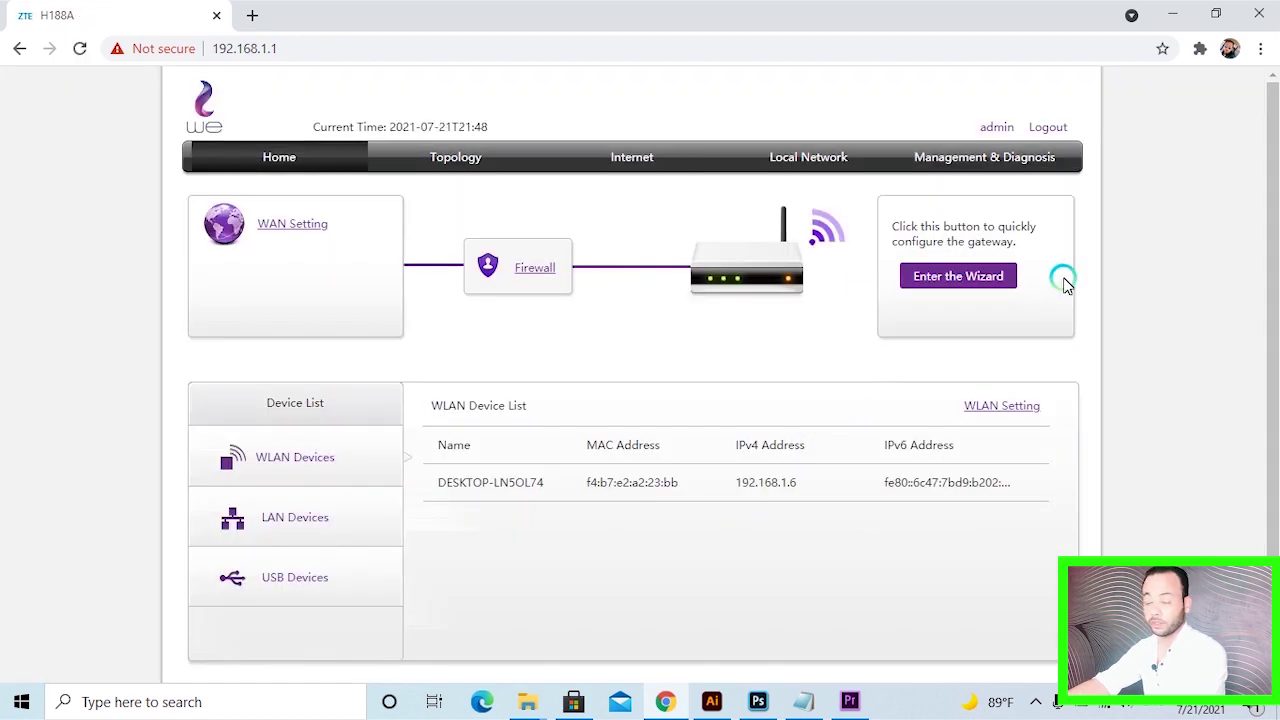
# - Open the WLAN basic settings of the local network and expand the WLAN SSID Configuration section
pyautogui.click(822, 162)
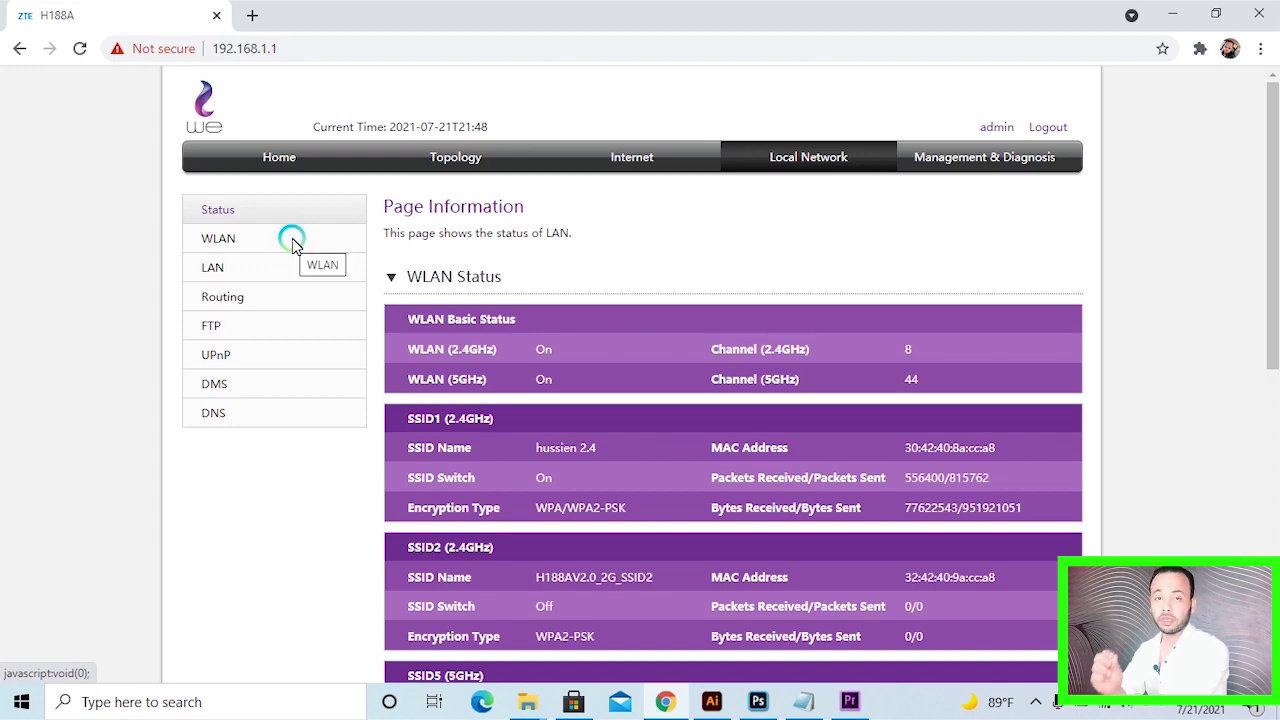
pyautogui.click(245, 241)
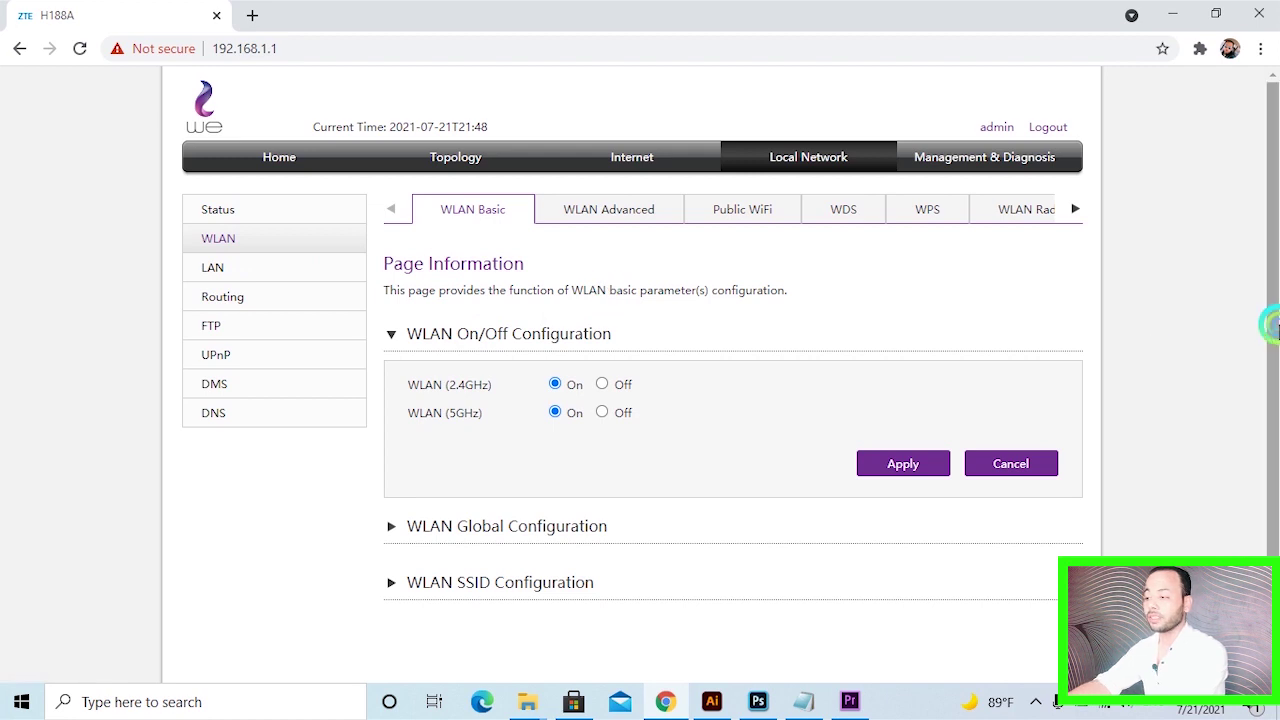
pyautogui.scroll(-1, 1270, 320)
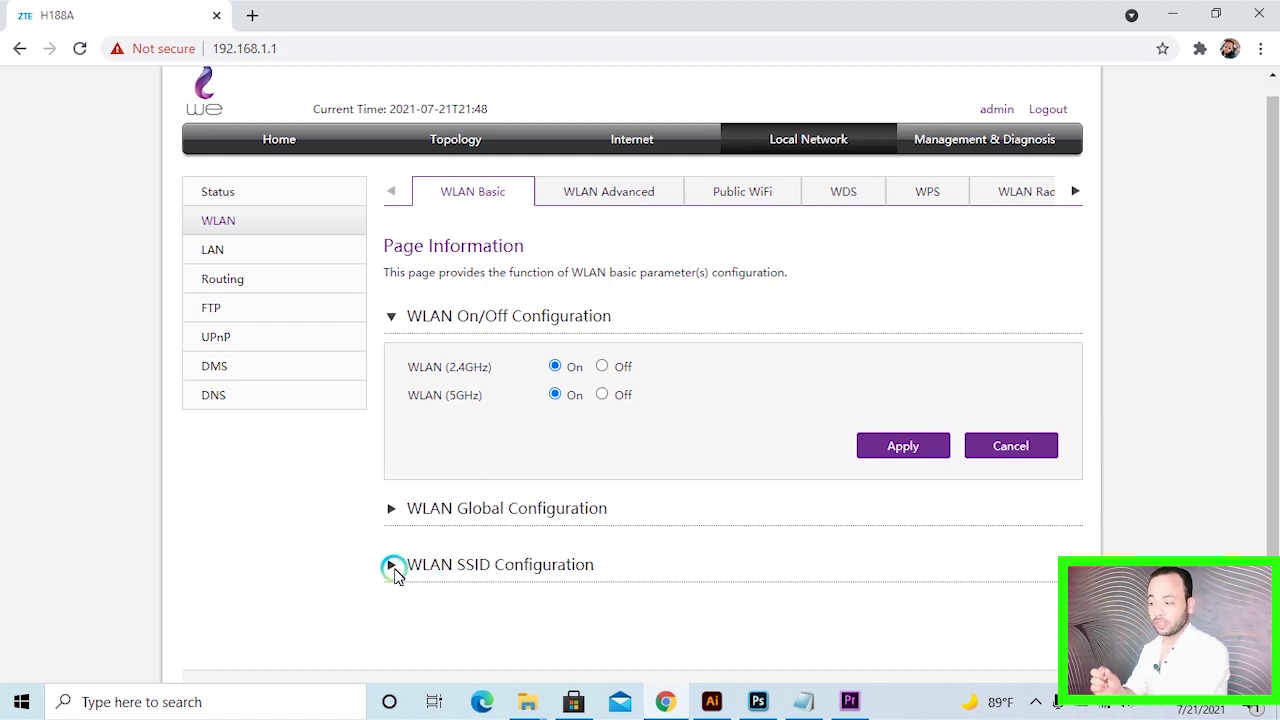
pyautogui.click(392, 566)
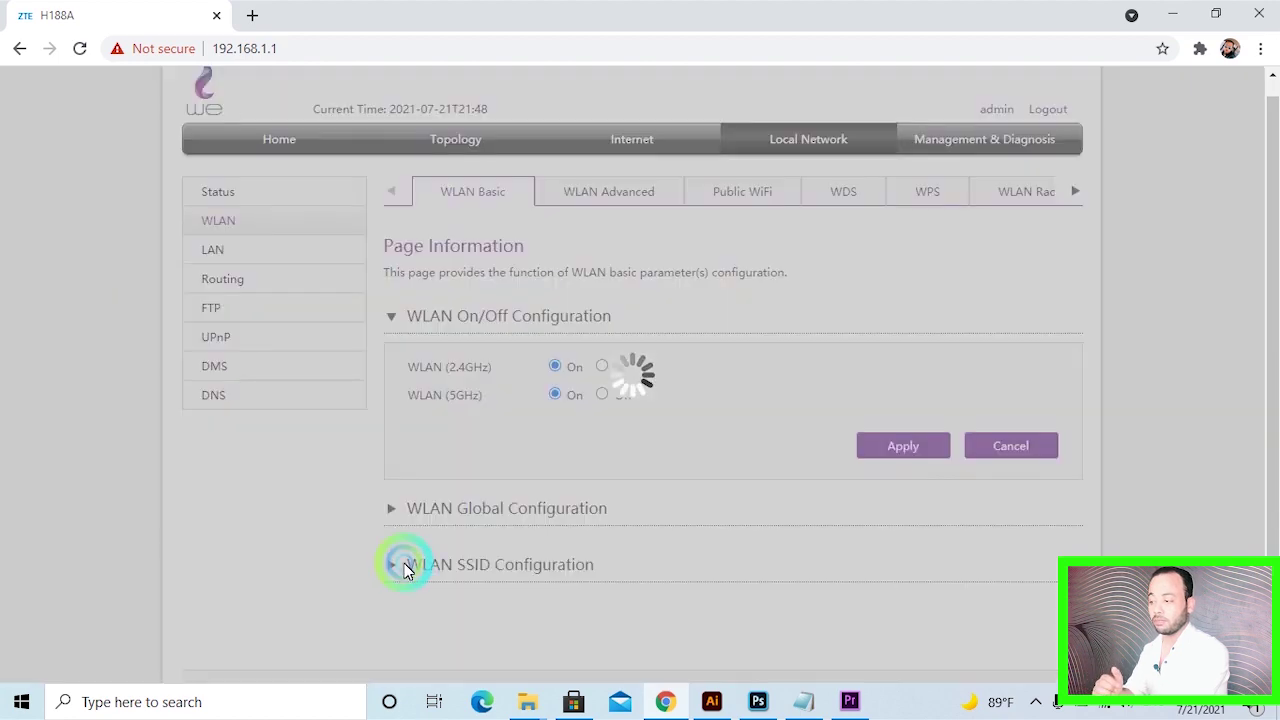
pyautogui.scroll(-1, 1270, 434)
pyautogui.moveTo(1270, 434); pyautogui.dragTo(1270, 621)
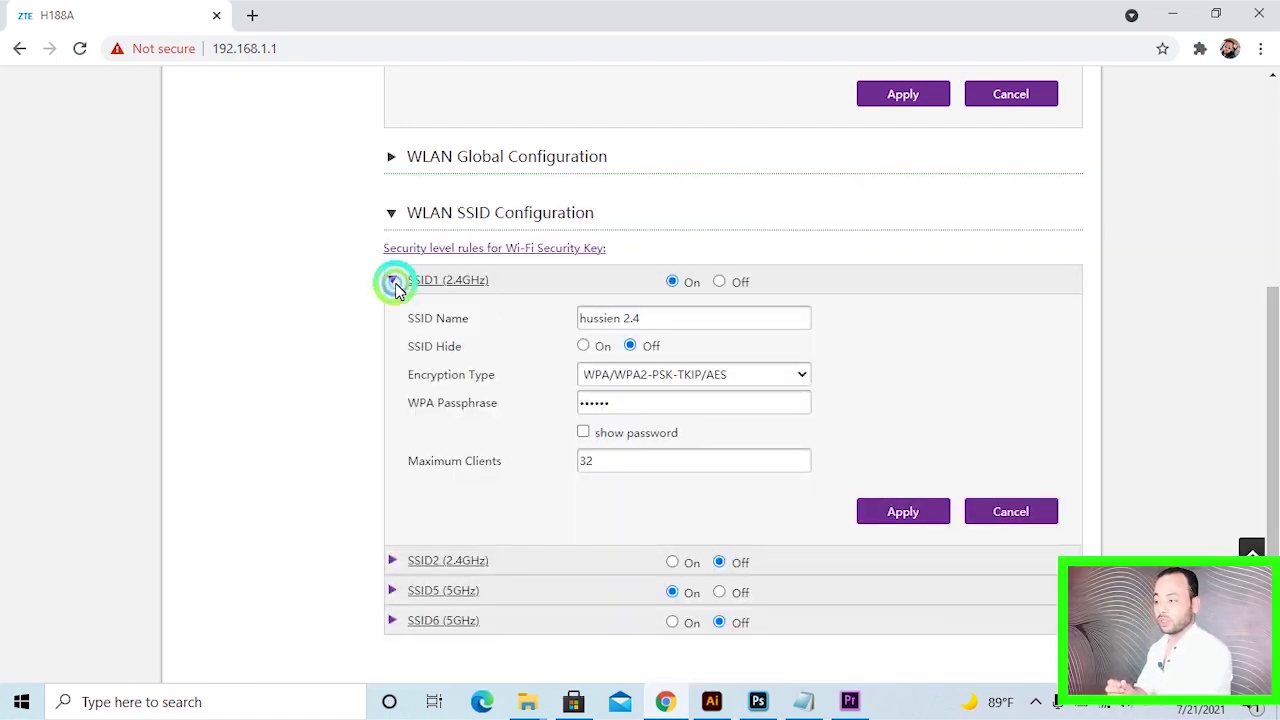
# - Collapse the SSID1 (2.4GHz) details and set SSID2 (2.4GHz) to Off
pyautogui.click(393, 283)
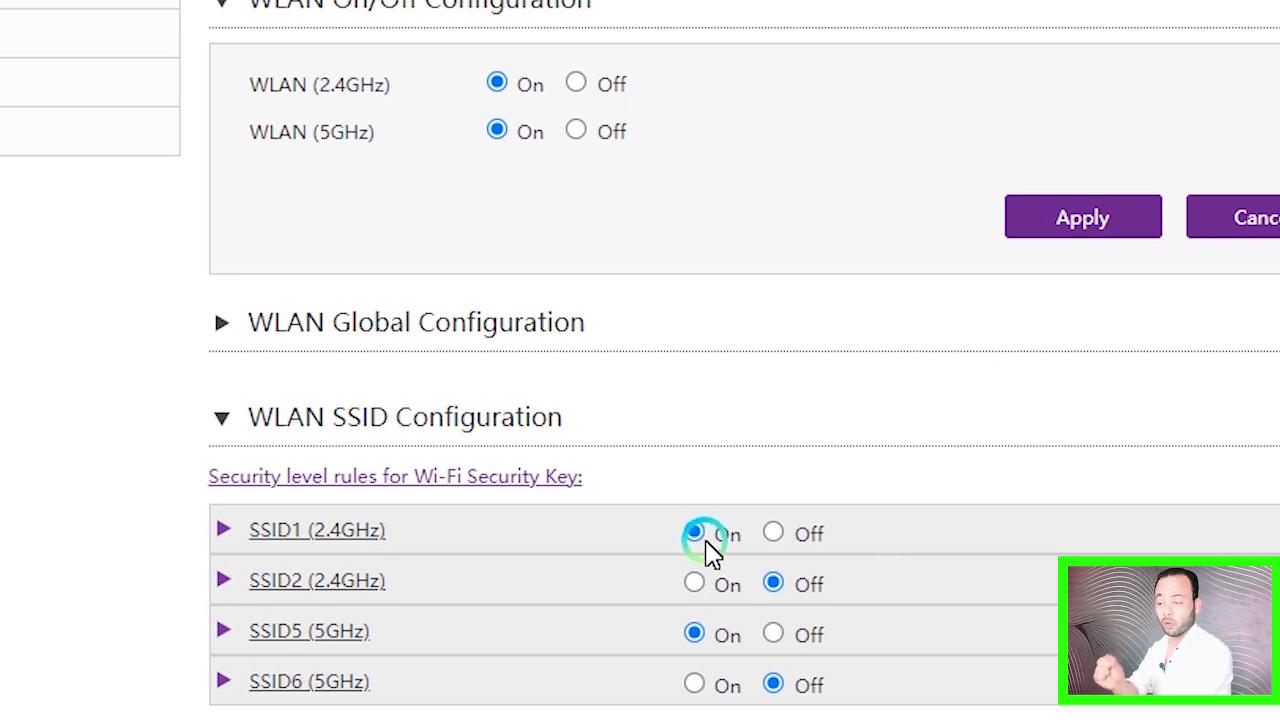
pyautogui.click(792, 590)
pyautogui.click(795, 598)
pyautogui.click(805, 590)
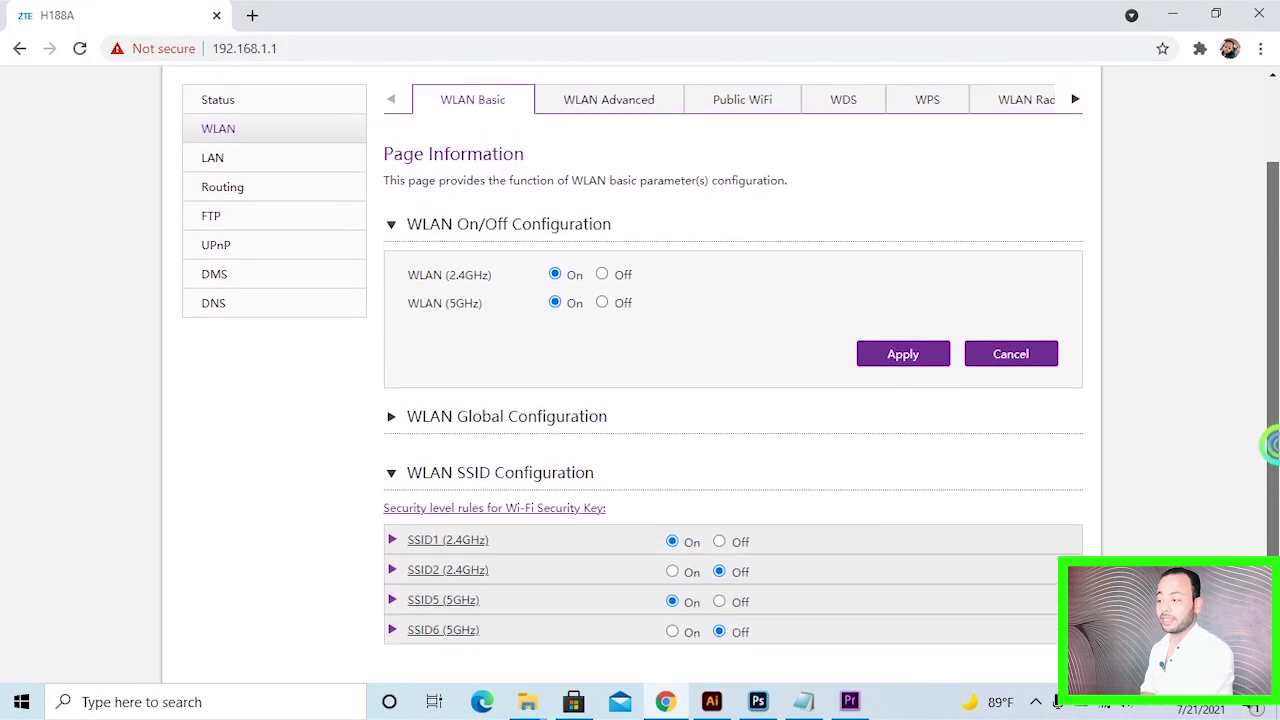
# - Expand WLAN Global Configuration, set the 2.4GHz band width to 40MHz and apply it
pyautogui.scroll(1, 510, 530)
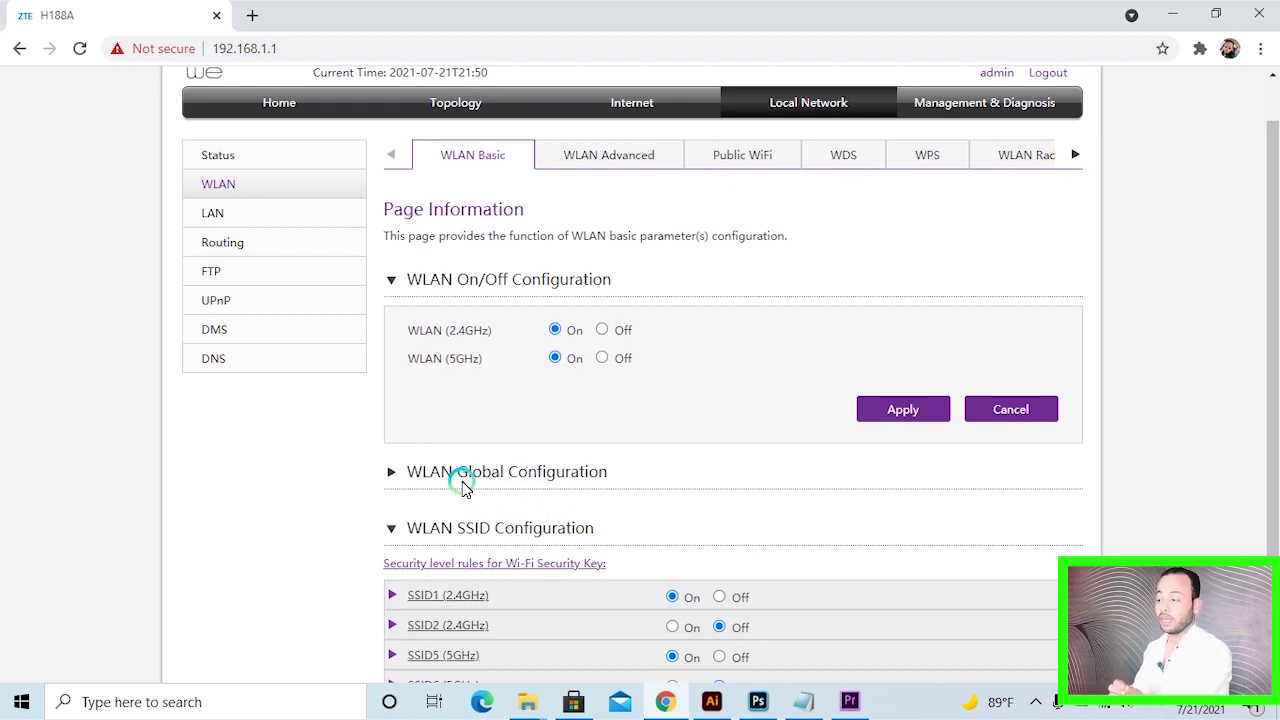
pyautogui.click(394, 471)
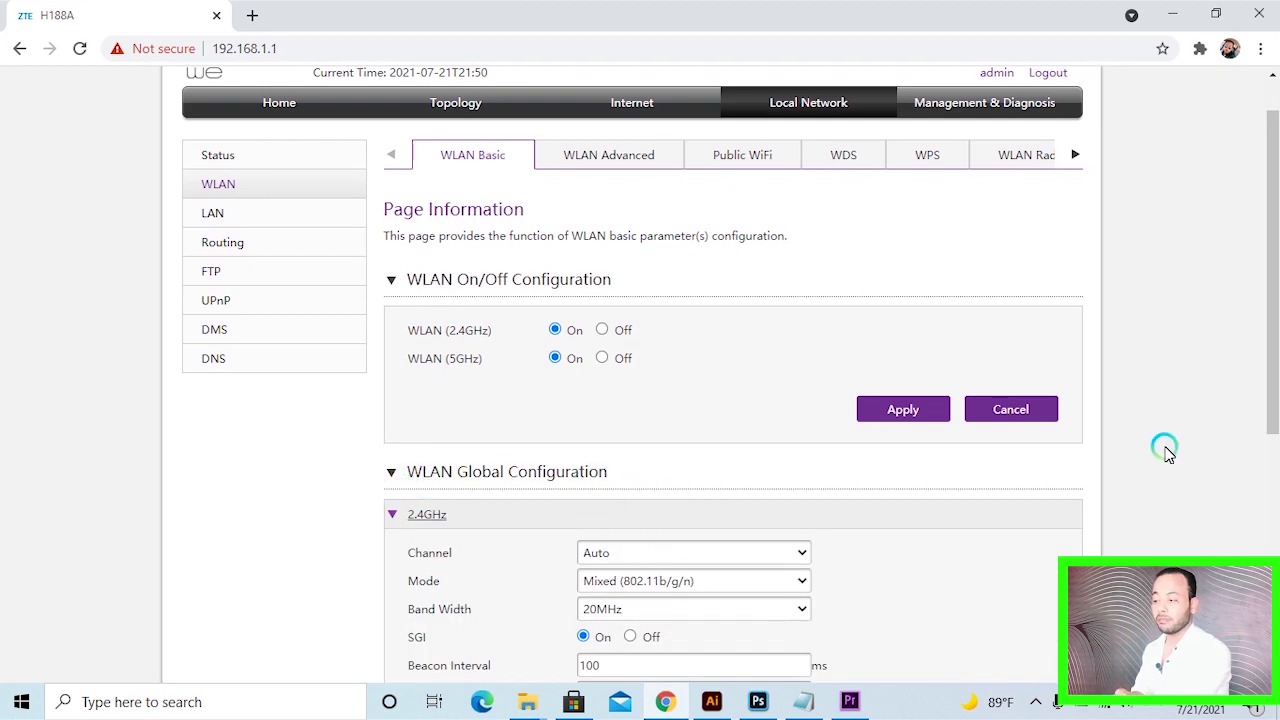
pyautogui.moveTo(1272, 340); pyautogui.dragTo(1268, 478)
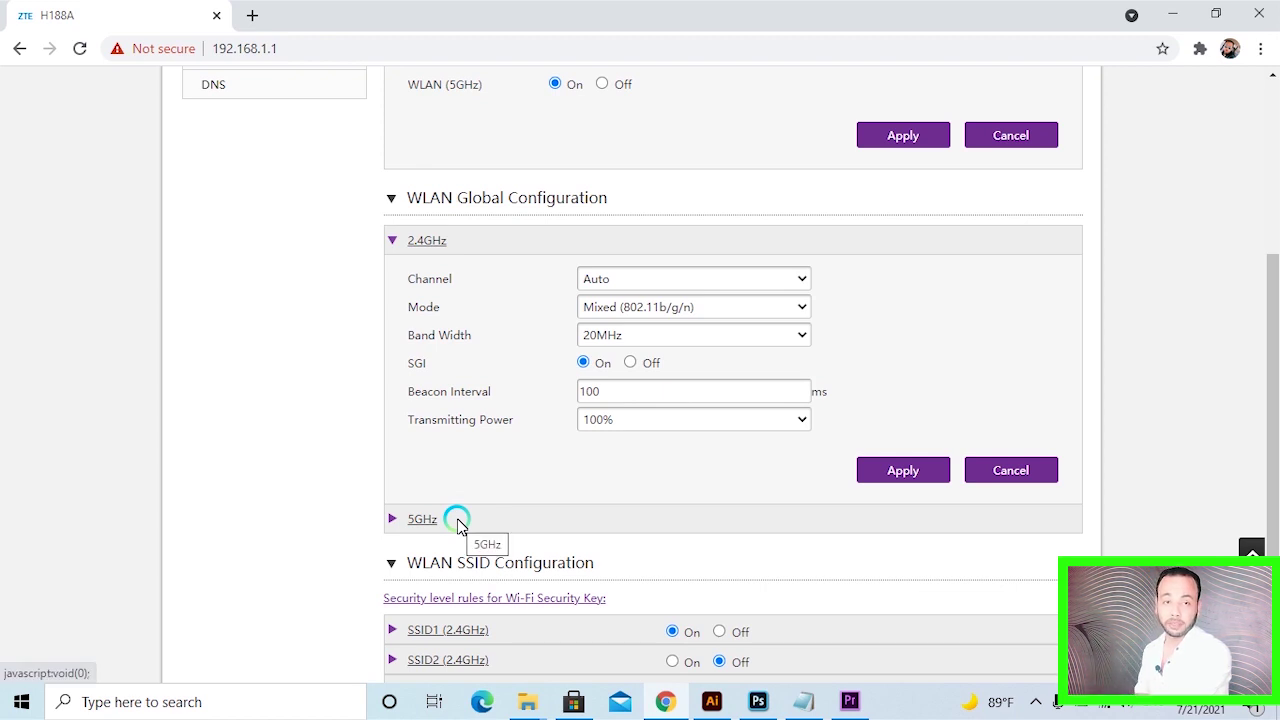
pyautogui.moveTo(1266, 386); pyautogui.dragTo(1265, 378)
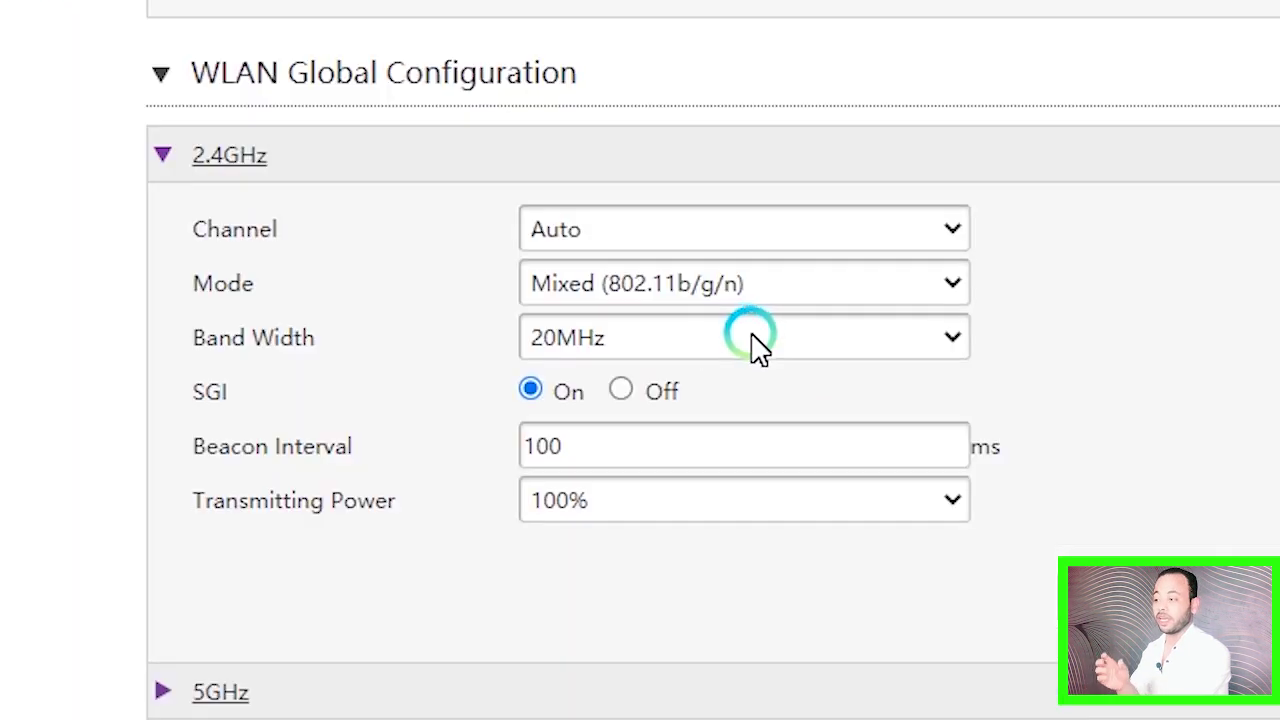
pyautogui.click(698, 349)
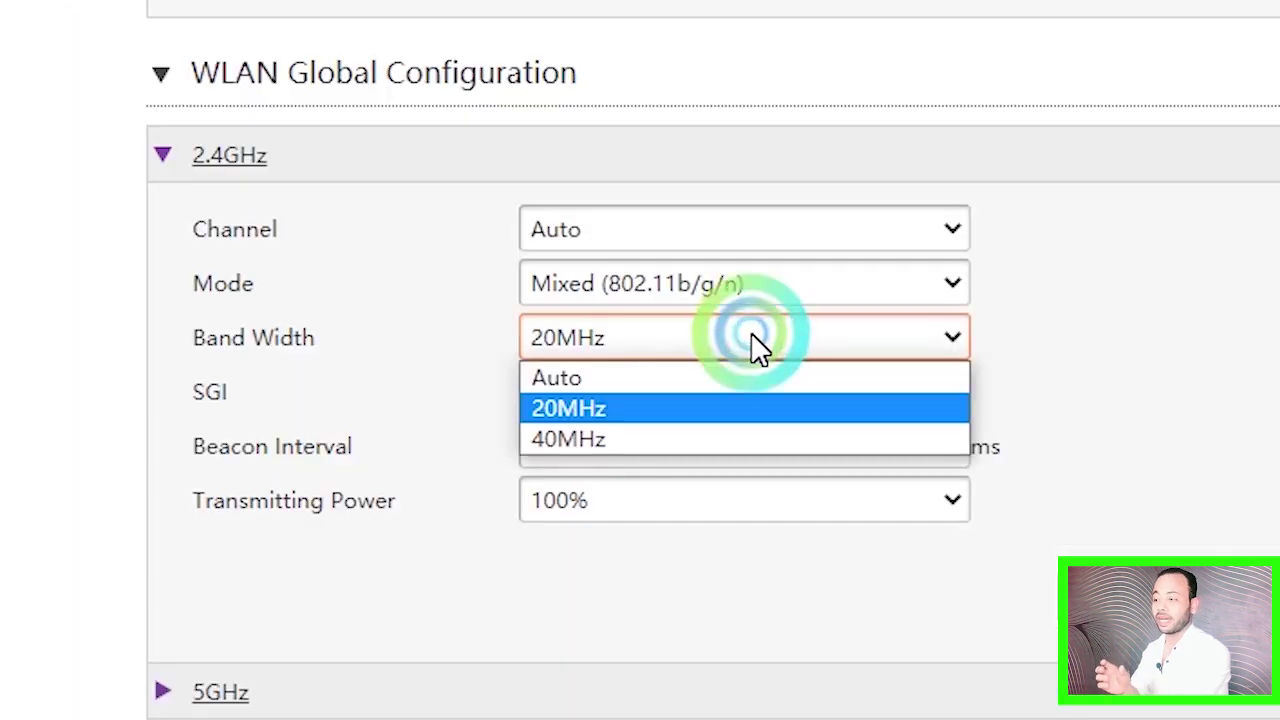
pyautogui.click(727, 437)
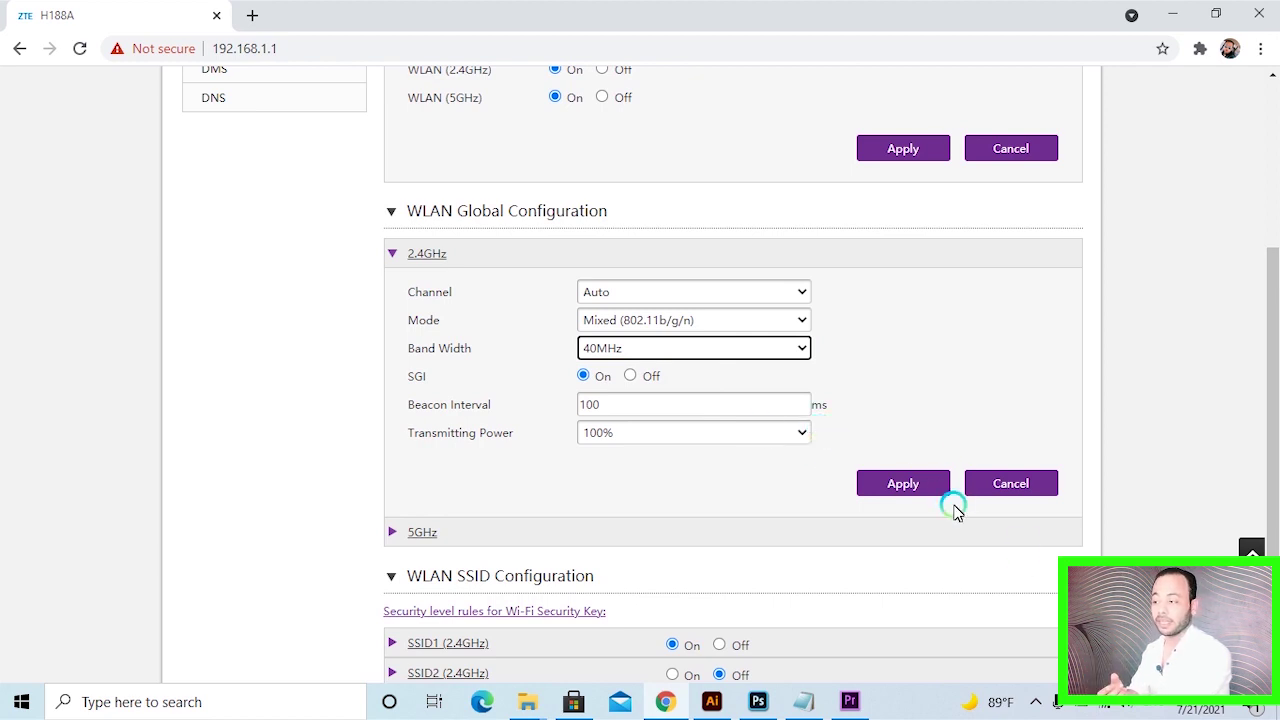
pyautogui.click(904, 484)
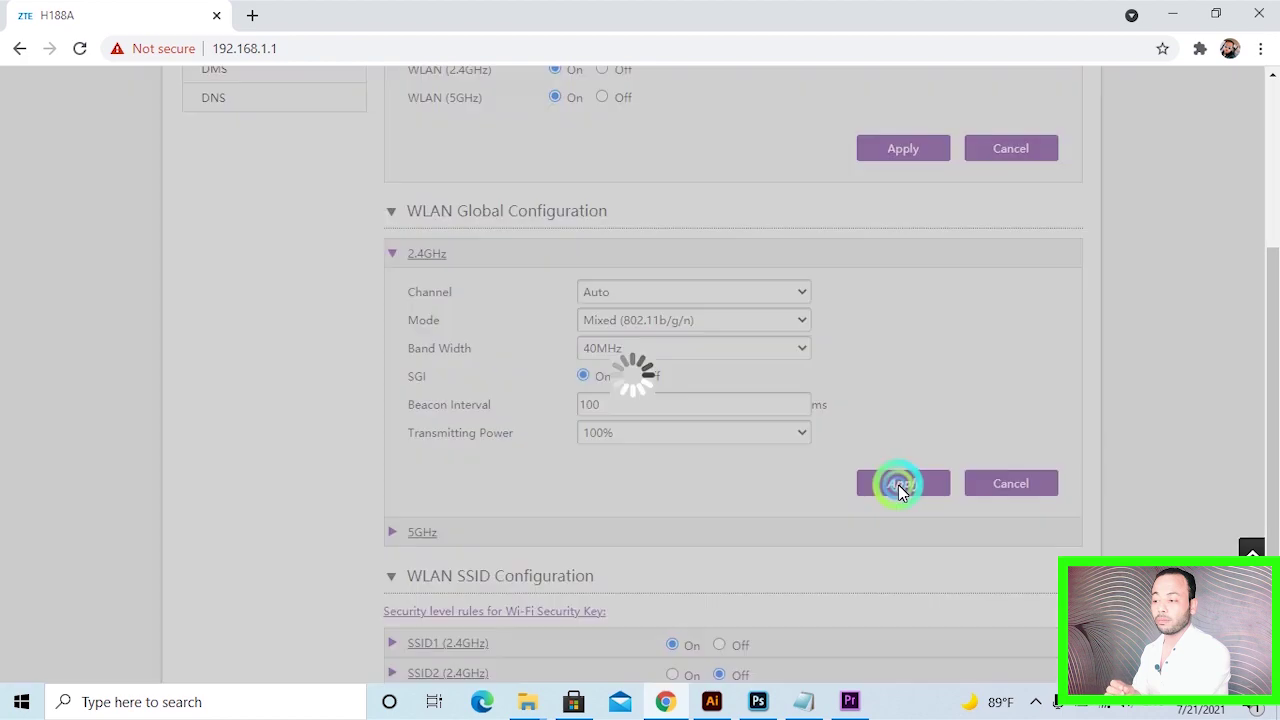
# - Expand the 5GHz section of WLAN Global Configuration, set its band width to 80MHz and apply it
pyautogui.scroll(-3, 1271, 480)
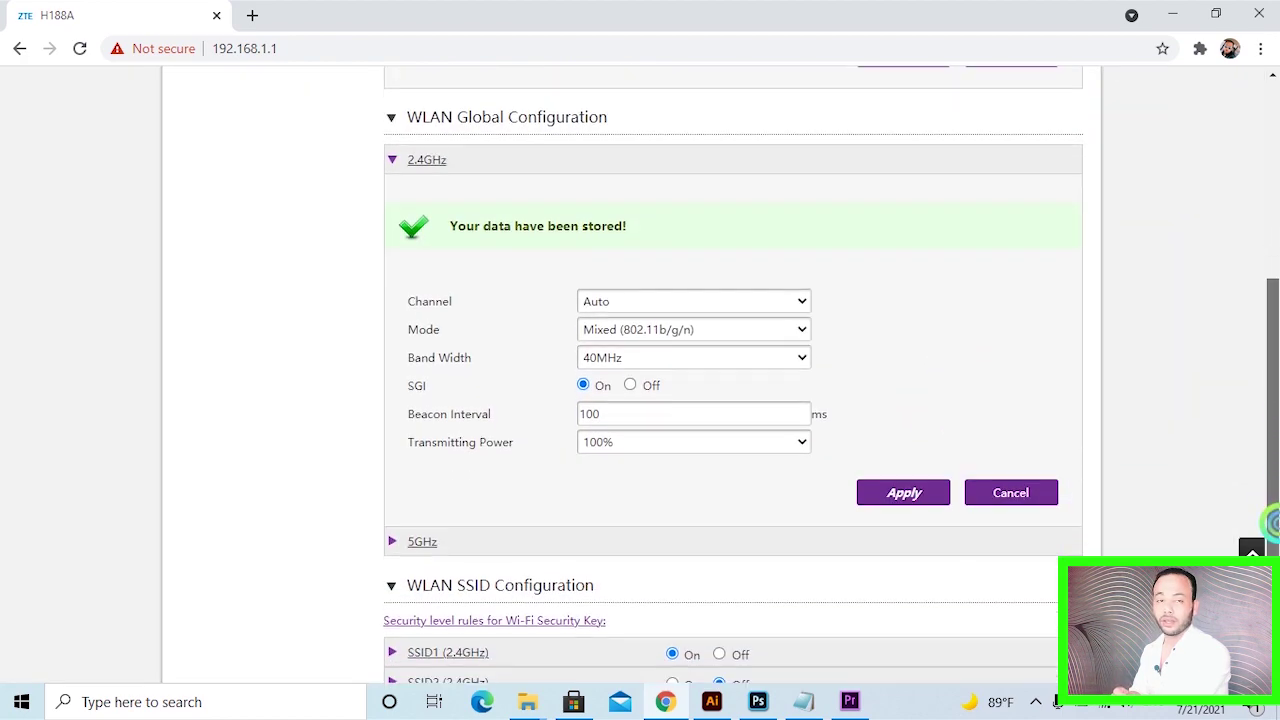
pyautogui.moveTo(1265, 478); pyautogui.dragTo(1265, 405)
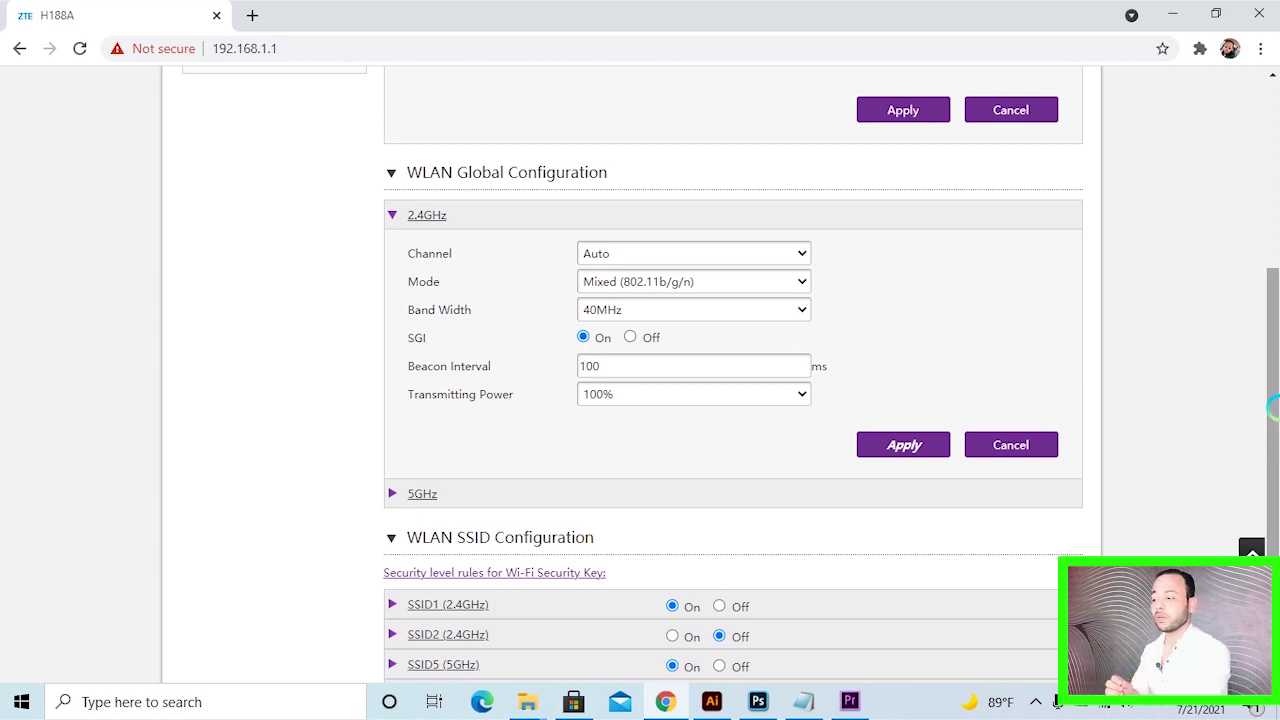
pyautogui.moveTo(1268, 417); pyautogui.dragTo(1268, 451)
pyautogui.click(566, 362)
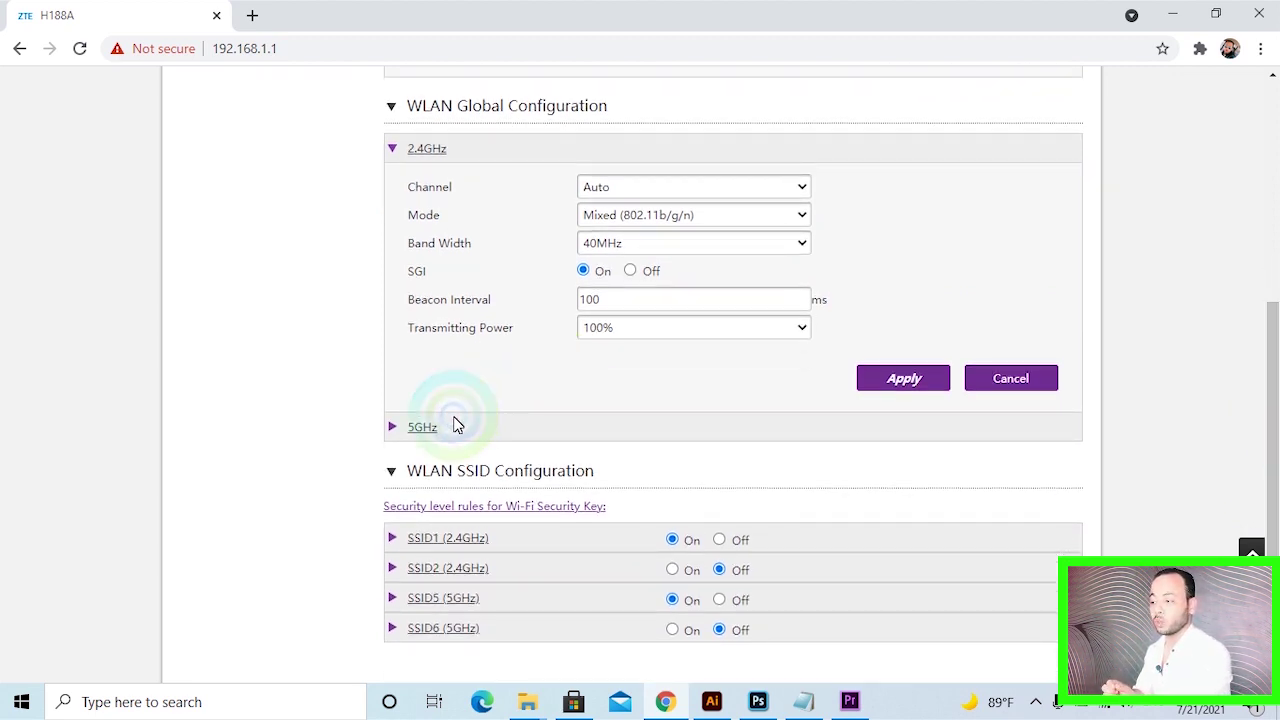
pyautogui.click(394, 432)
pyautogui.click(937, 433)
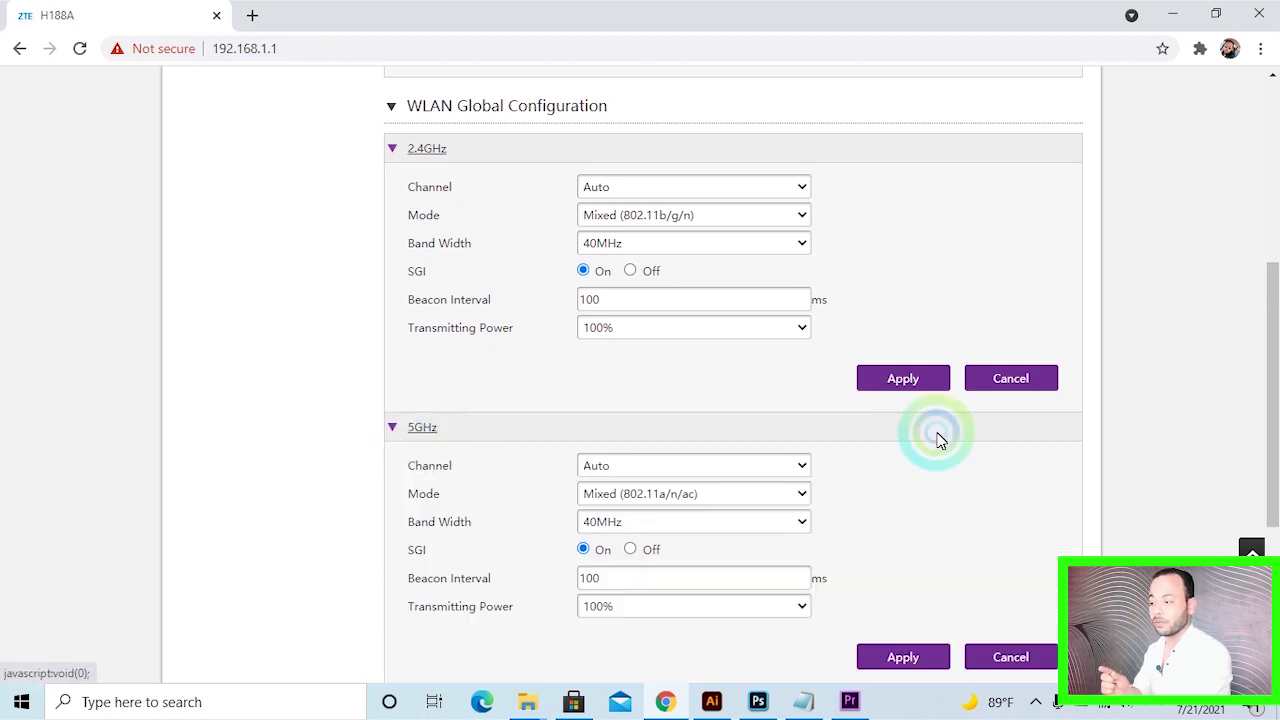
pyautogui.moveTo(1268, 430); pyautogui.dragTo(1268, 472)
pyautogui.click(840, 489)
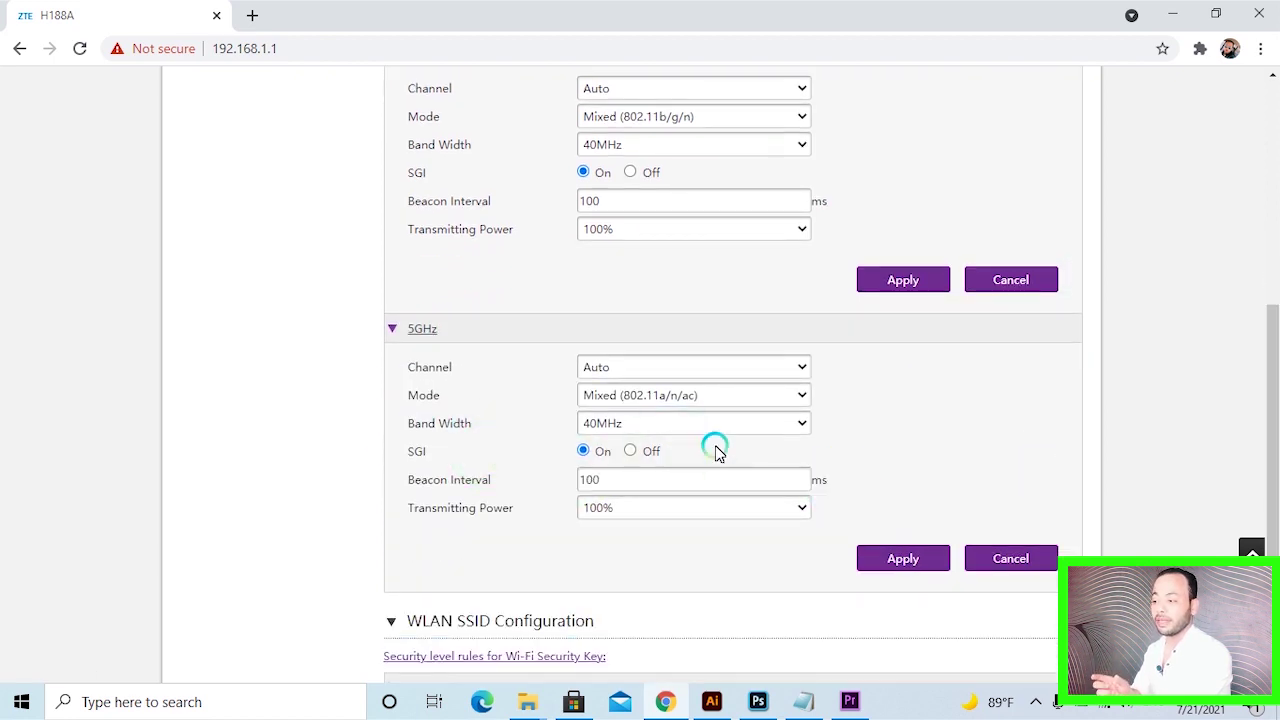
pyautogui.click(803, 423)
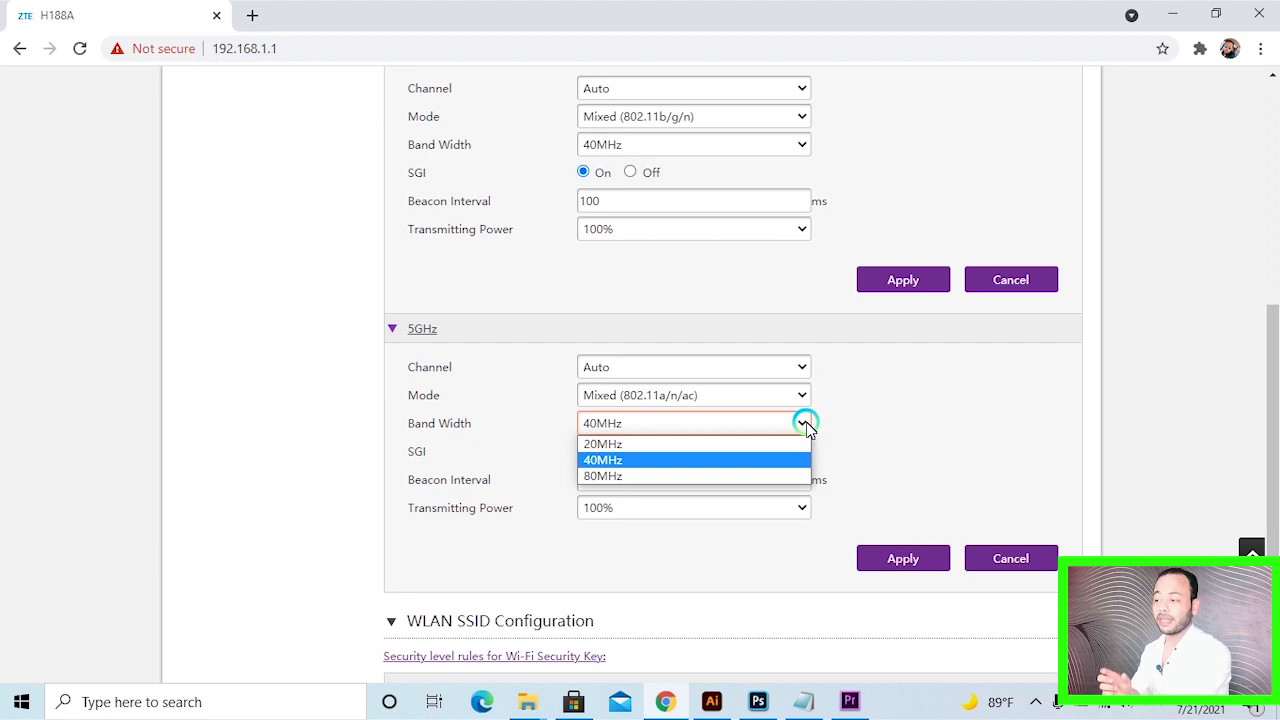
pyautogui.click(745, 478)
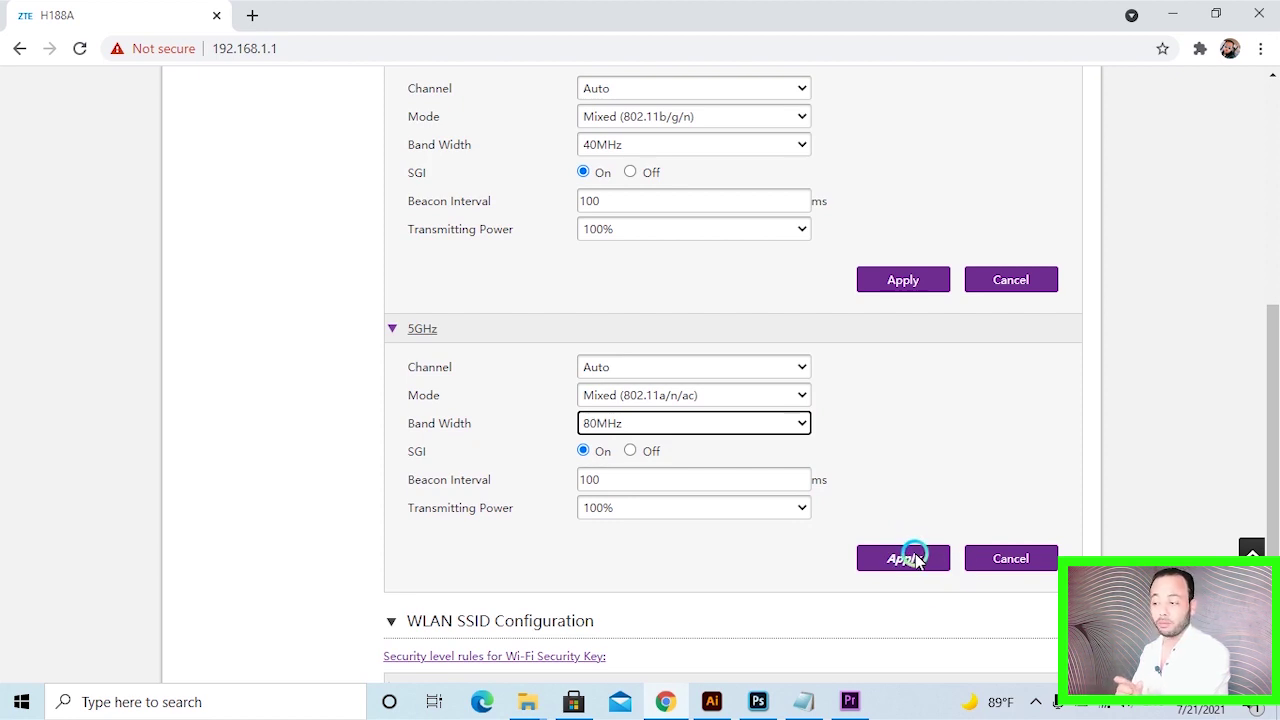
# - Open the computer's list of available Wi-Fi networks
pyautogui.scroll(-3, 949, 543)
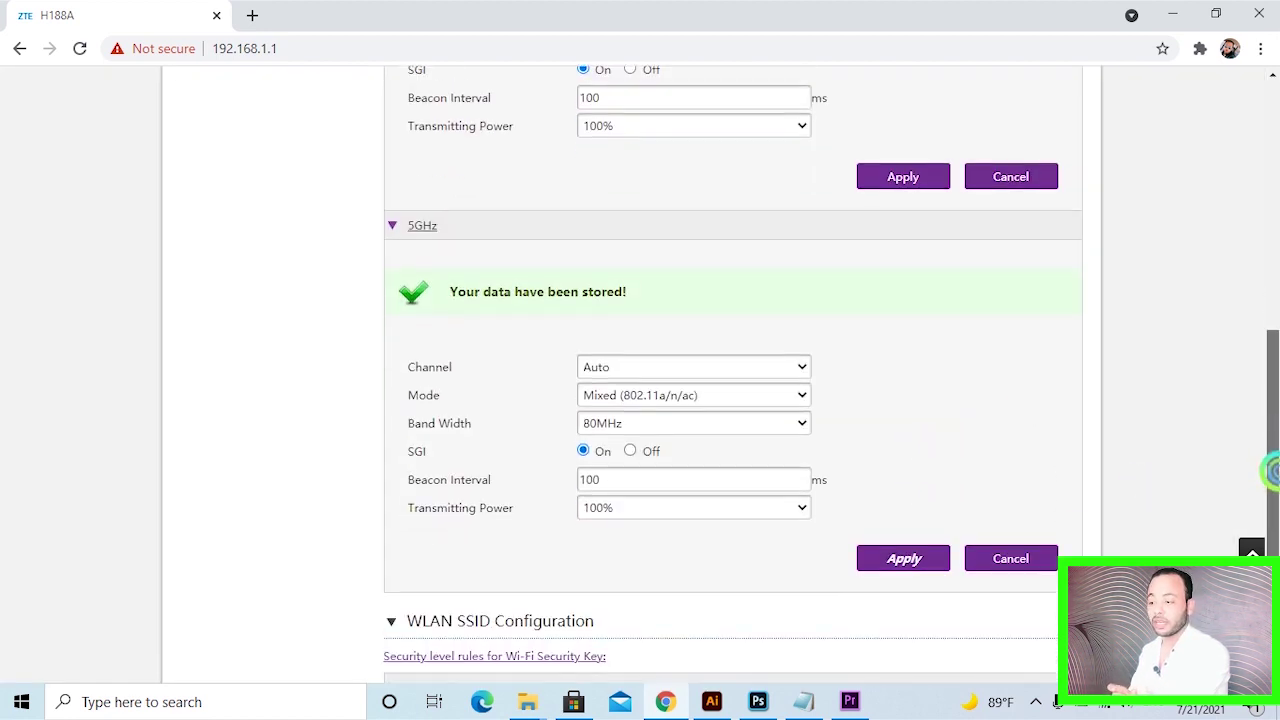
pyautogui.click(1117, 708)
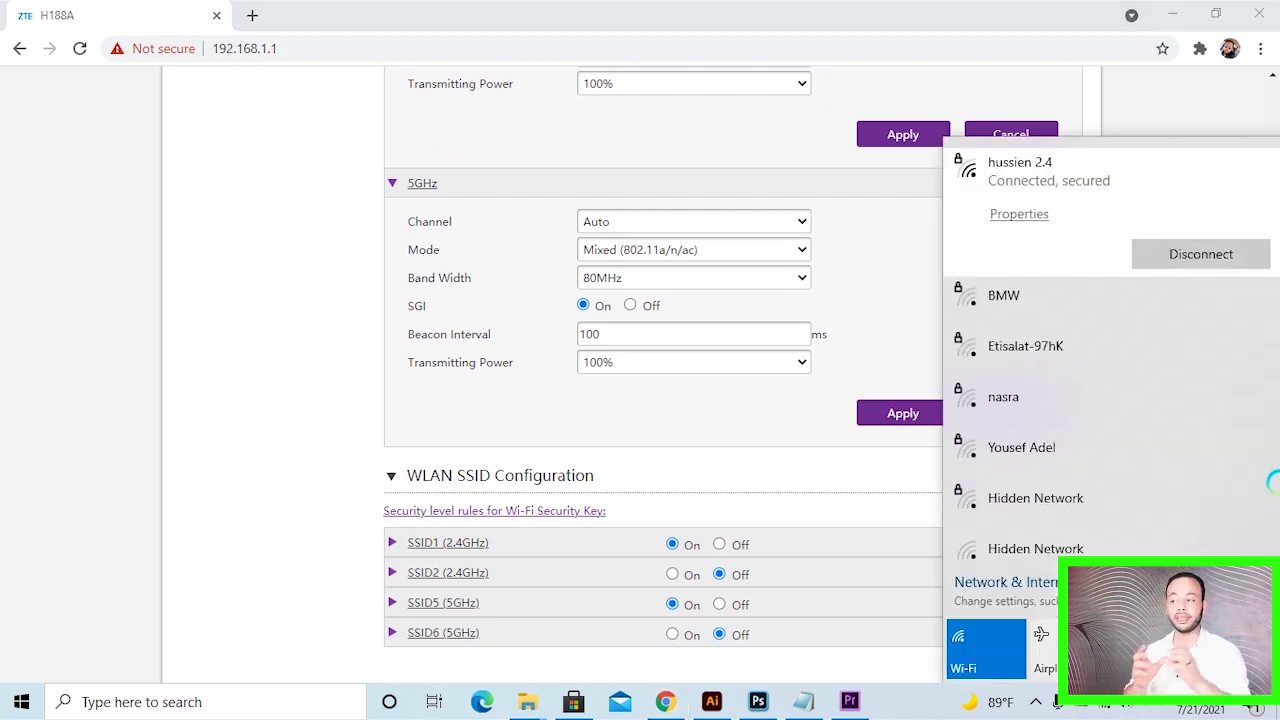